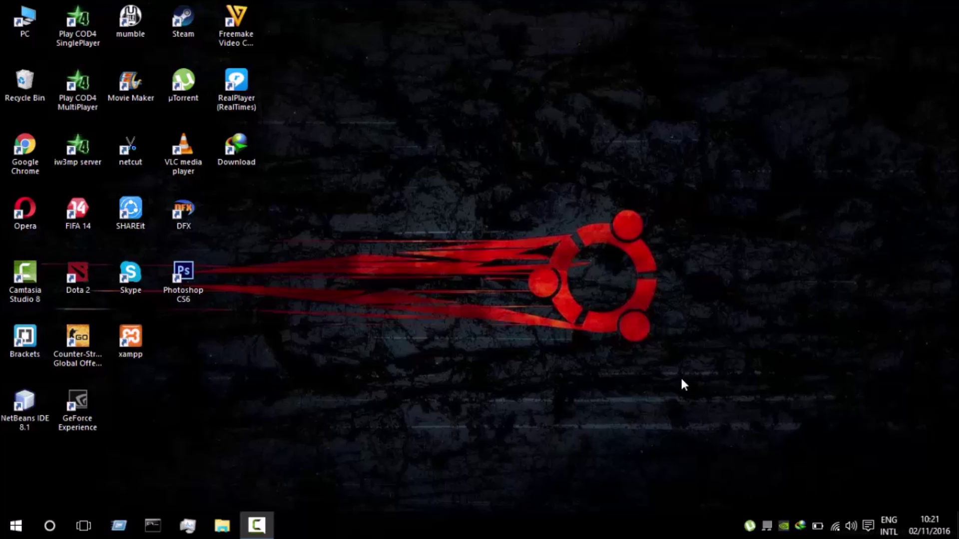
Launch Opera and load accounts.microsoft.com/privacy, which ends on a 'We can't find that page' error.
{"action": "double_click", "coordinate": [24, 211]}
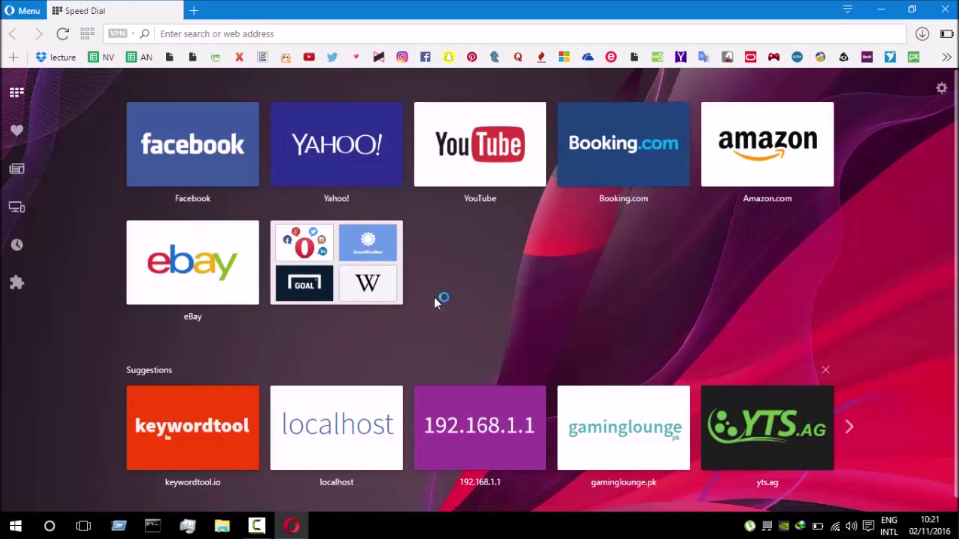
{"action": "type", "text": "accounts.microsoft.com"}
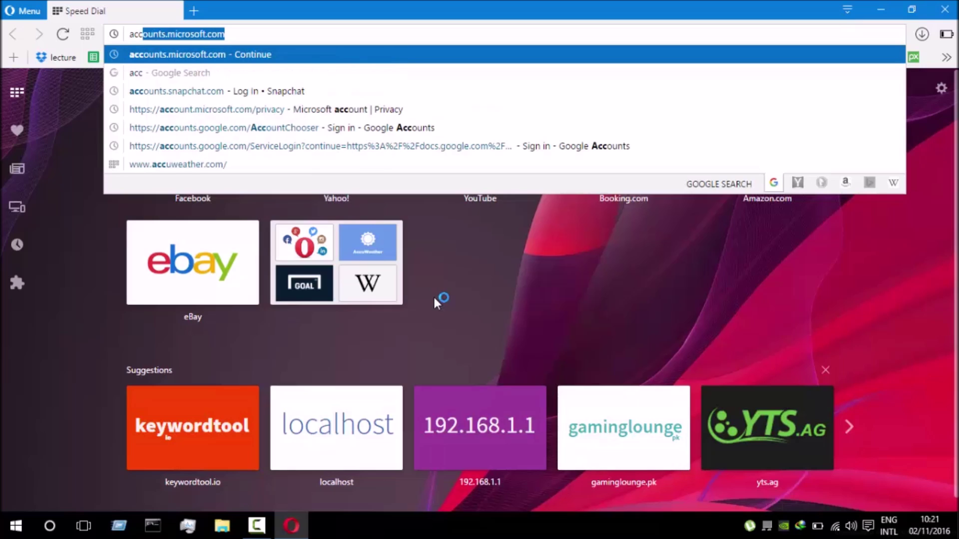
{"action": "key", "text": "Right"}
{"action": "type", "text": "/p"}
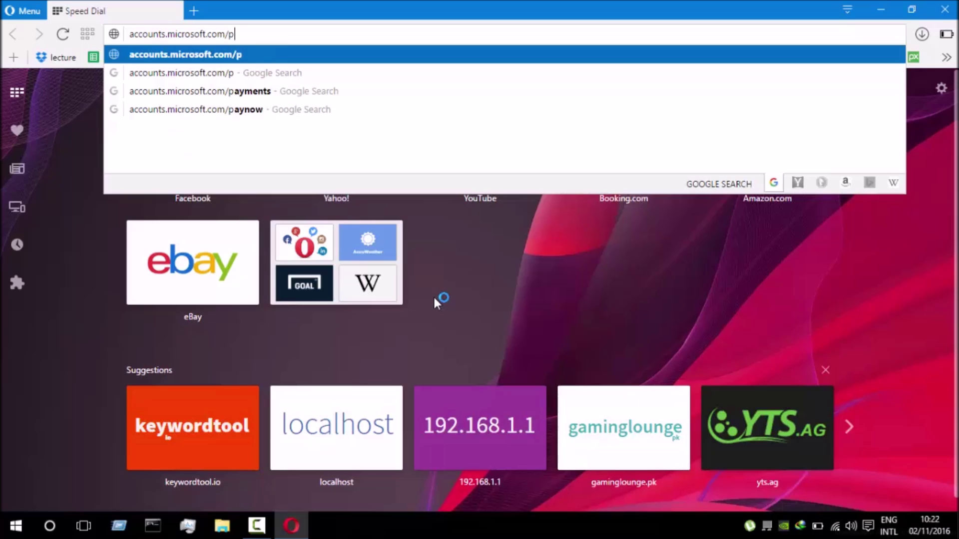
{"action": "type", "text": "rivacy"}
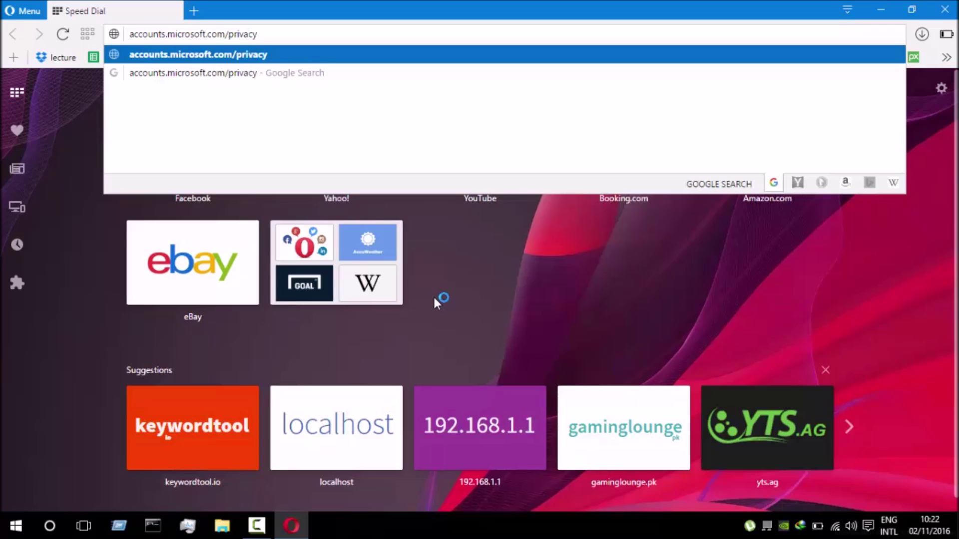
{"action": "key", "text": "Return"}
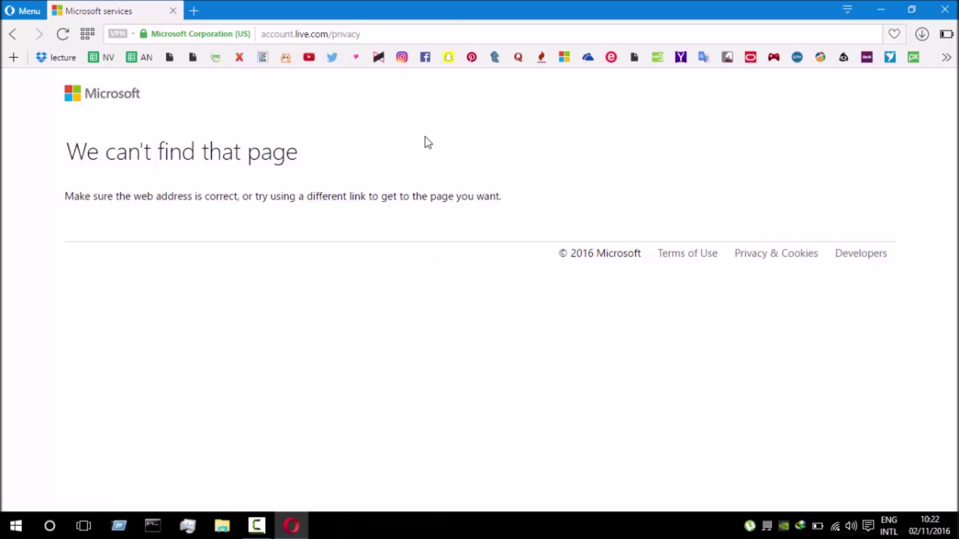
Close the error tab and load account.microsoft.com/privacy from the address-bar suggestions.
{"action": "double_click", "coordinate": [439, 32]}
{"action": "left_click", "coordinate": [439, 32]}
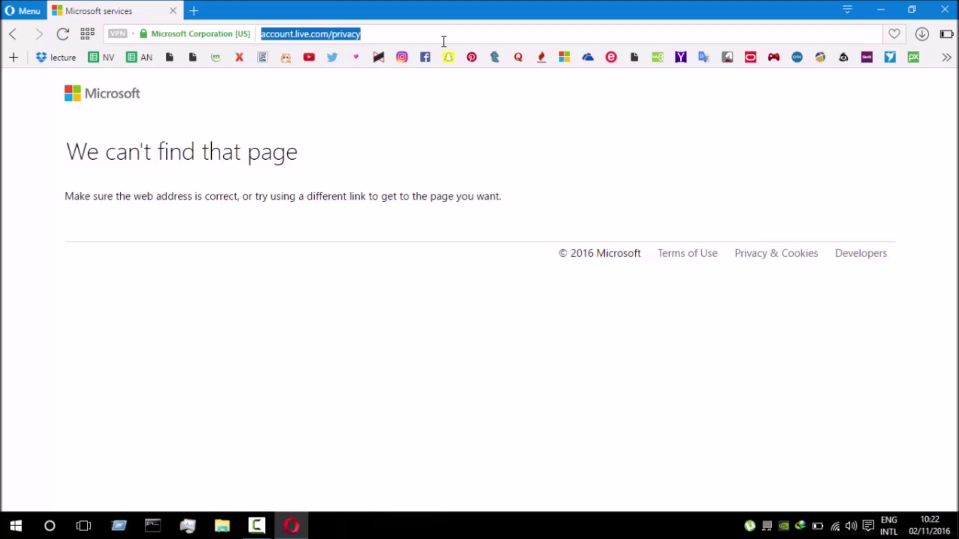
{"action": "left_click", "coordinate": [193, 12]}
{"action": "left_click", "coordinate": [165, 15]}
{"action": "left_click", "coordinate": [172, 10]}
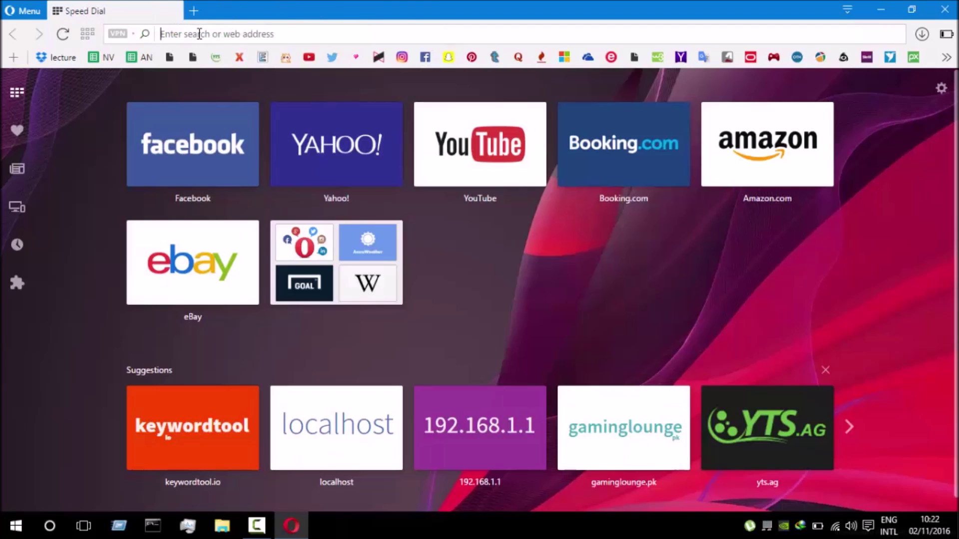
{"action": "type", "text": "ac"}
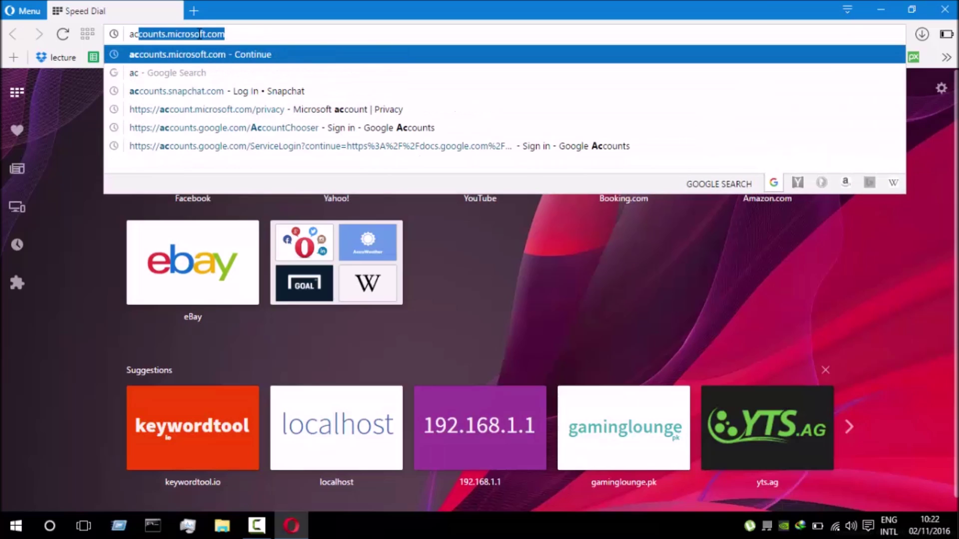
{"action": "key", "text": "Right"}
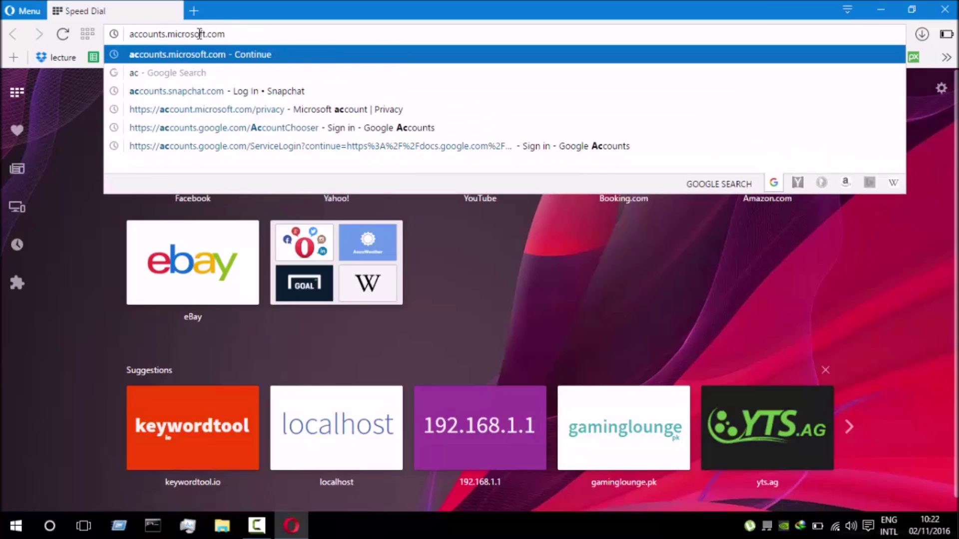
{"action": "key", "text": "Down"}
{"action": "key", "text": "Down"}
{"action": "key", "text": "Down"}
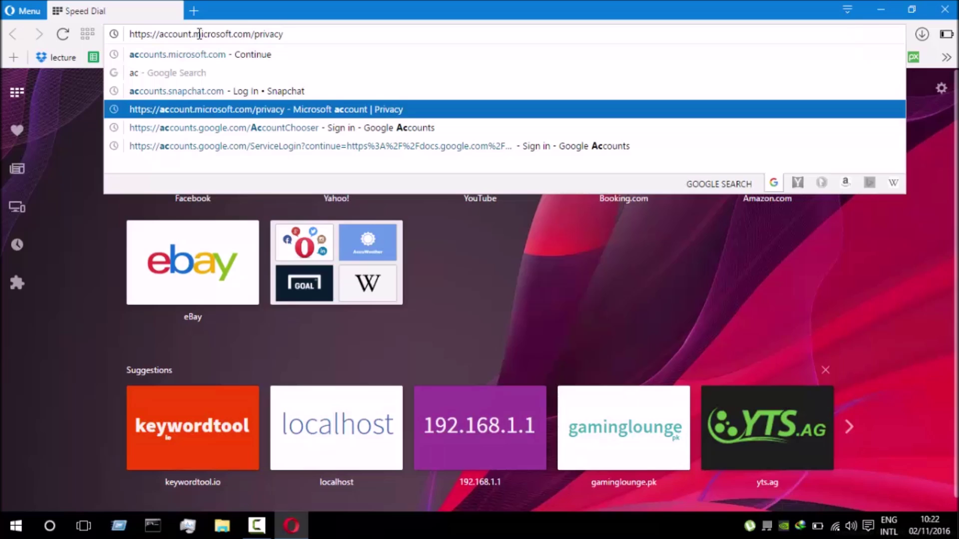
{"action": "key", "text": "Return"}
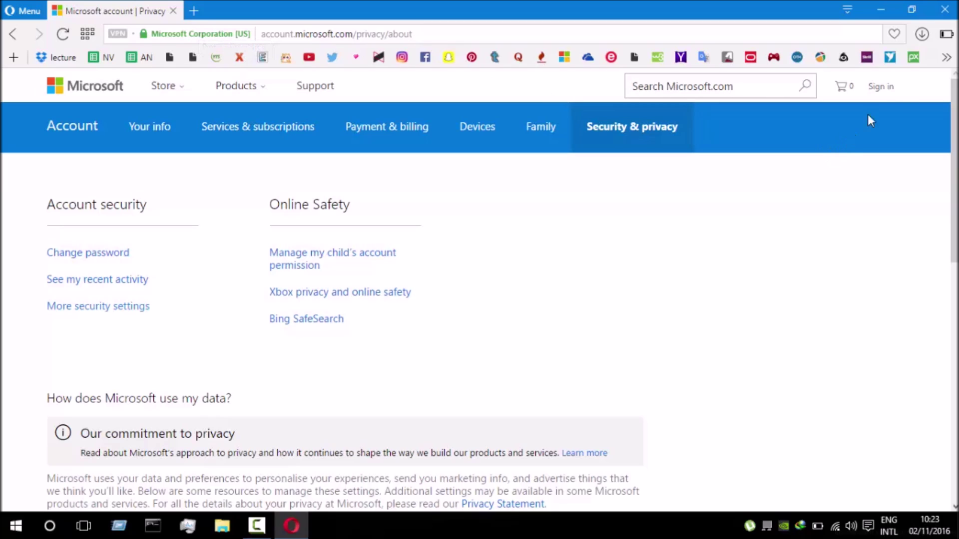
Start signing in and enter the account's Outlook e-mail address, correcting the misspelled domain.
{"action": "left_click", "coordinate": [890, 88]}
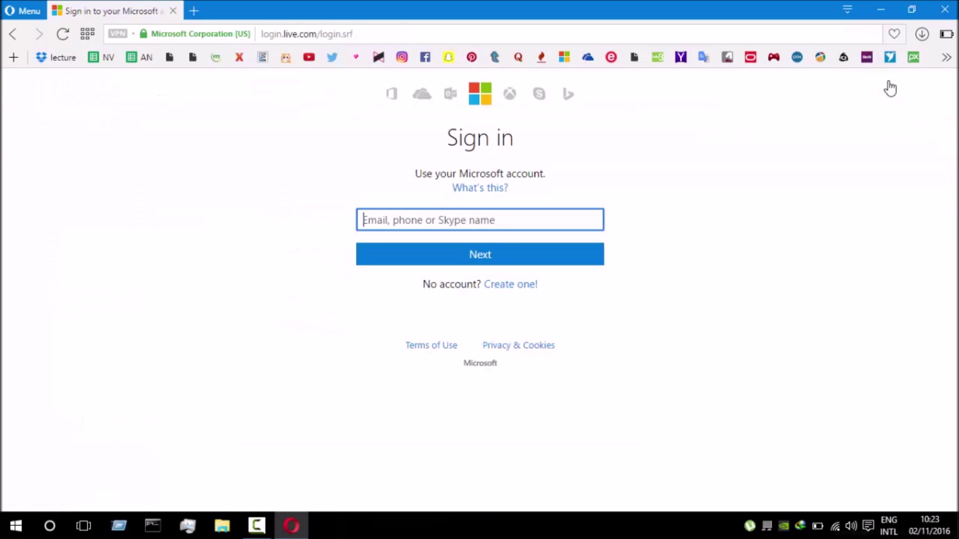
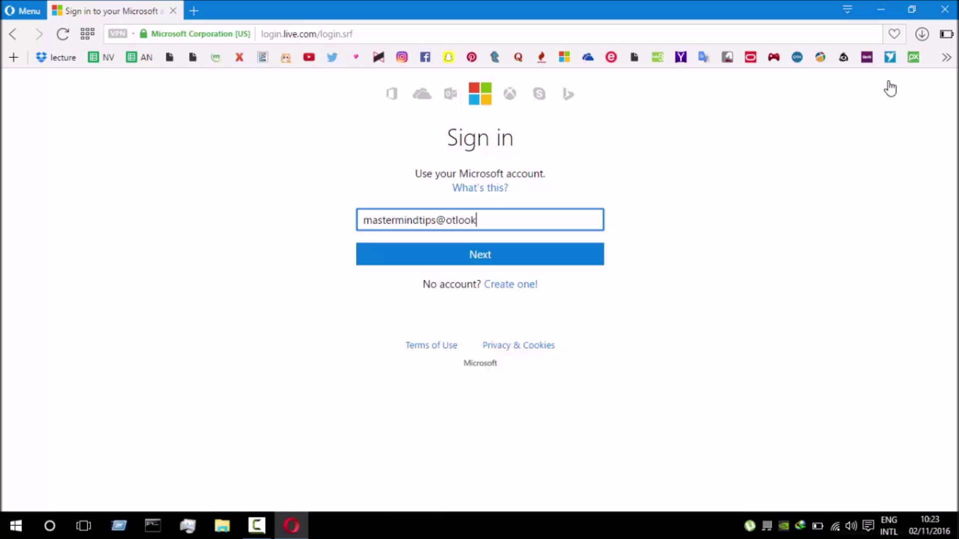
{"action": "key", "text": "Left"}
{"action": "key", "text": "Left"}
{"action": "key", "text": "Left"}
{"action": "key", "text": "Left"}
{"action": "key", "text": "Left"}
{"action": "key", "text": "Right"}
{"action": "key", "text": "Right"}
{"action": "key", "text": "Right"}
{"action": "key", "text": "Right"}
{"action": "key", "text": "Right"}
Submit the e-mail address, then enter the account password and sign in.
{"action": "left_click", "coordinate": [532, 256]}
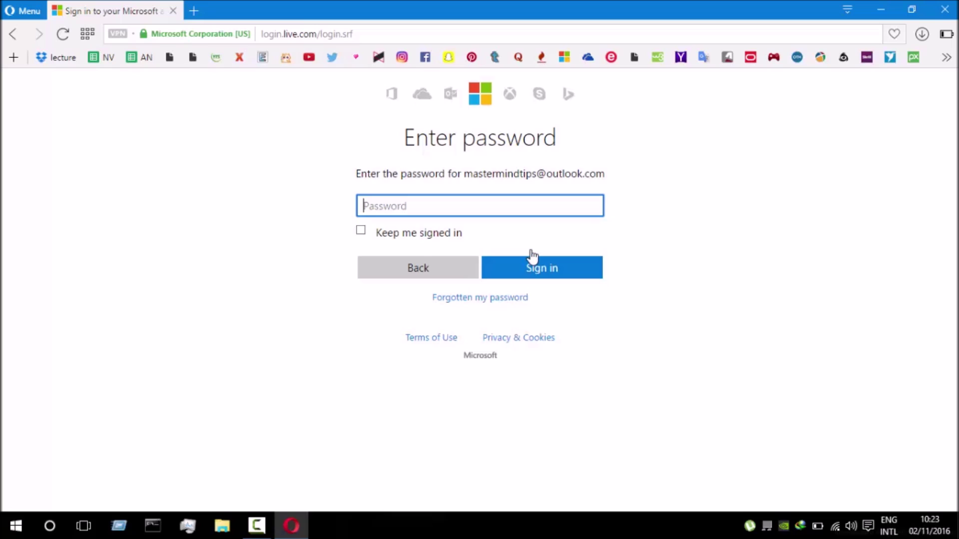
{"action": "type", "text": "m**************"}
{"action": "left_click", "coordinate": [532, 257]}
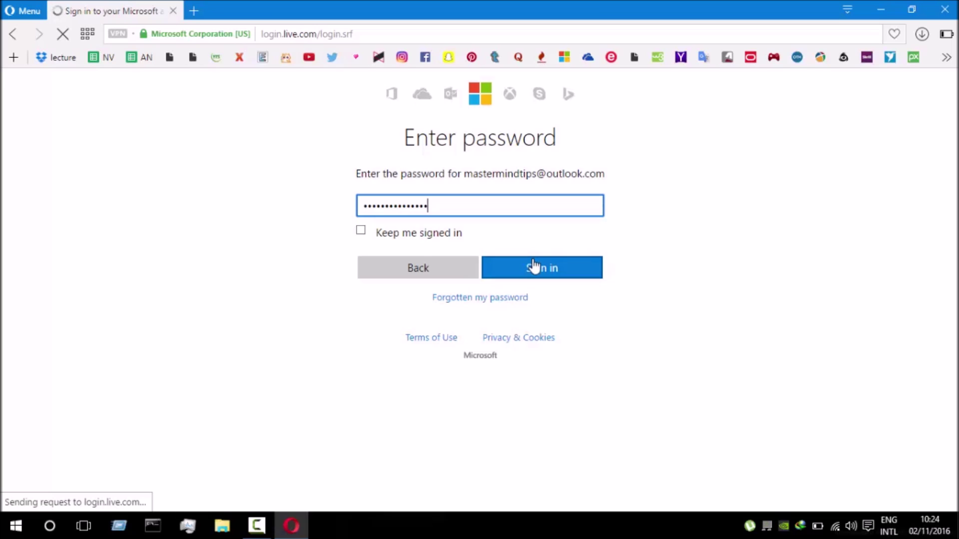
{"action": "left_click", "coordinate": [533, 266]}
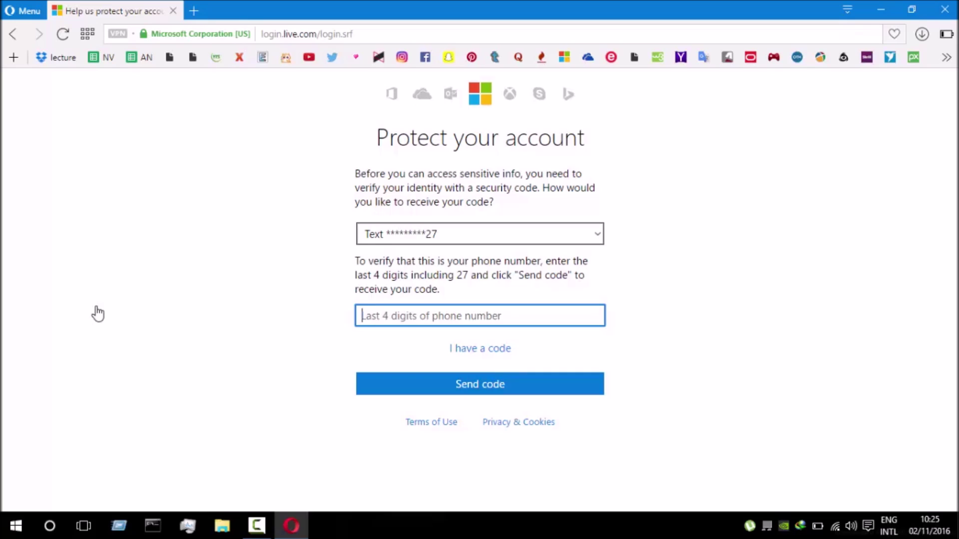
Confirm the last four digits of the phone number and have a security code texted.
{"action": "type", "text": "012"}
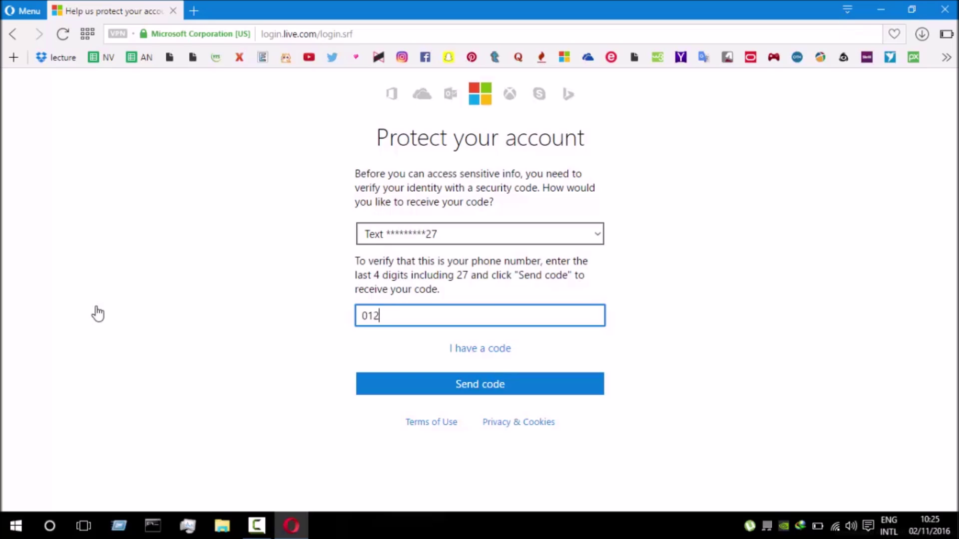
{"action": "type", "text": "7"}
{"action": "left_click", "coordinate": [454, 391]}
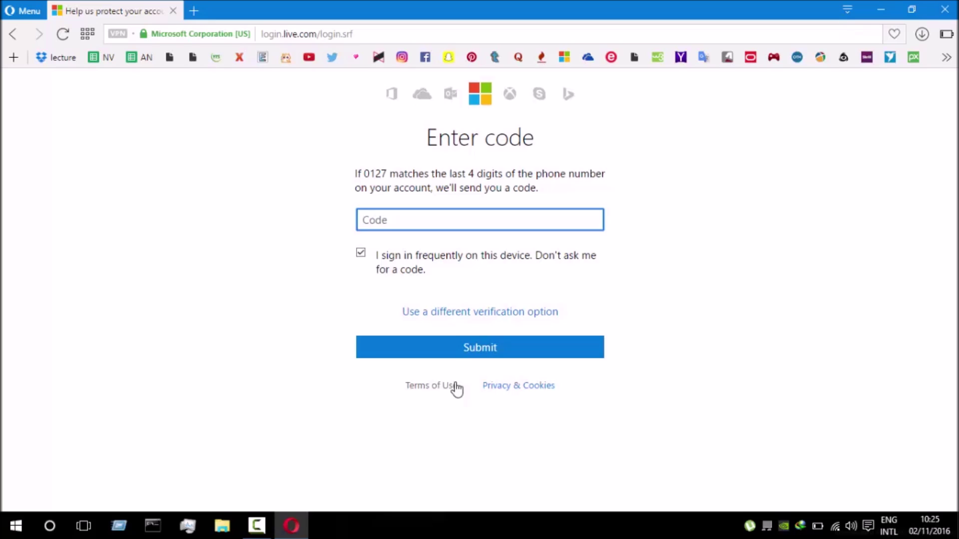
Enter the texted security code, fixing a mistyped digit, and submit it.
{"action": "key", "text": "Left"}
{"action": "key", "text": "Left"}
{"action": "key", "text": "Left"}
{"action": "key", "text": "Left"}
{"action": "key", "text": "BackSpace"}
{"action": "key", "text": "Right"}
{"action": "key", "text": "Right"}
{"action": "key", "text": "Right"}
{"action": "key", "text": "Right"}
{"action": "left_click", "coordinate": [492, 352]}
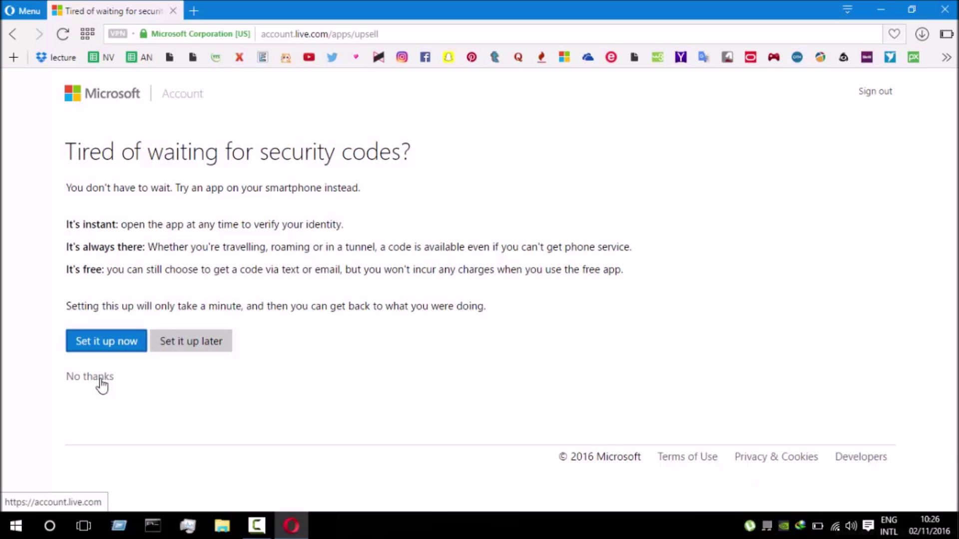
Choose Set it up later on the 'Tired of waiting for security codes?' offer.
{"action": "left_click", "coordinate": [200, 350]}
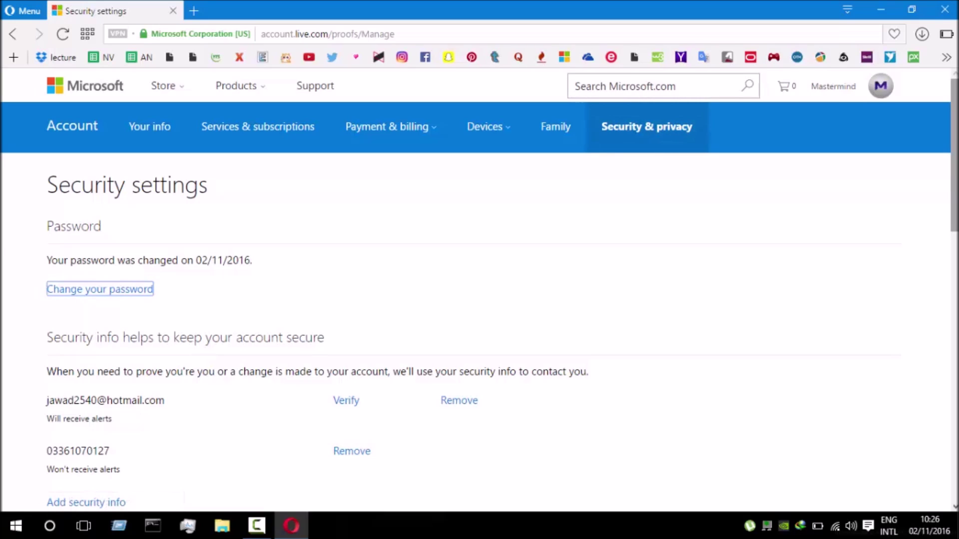
Choose Close my account on Security settings and continue past the ready-to-close checklist.
{"action": "left_click_drag", "start_coordinate": [950, 196], "coordinate": [880, 463]}
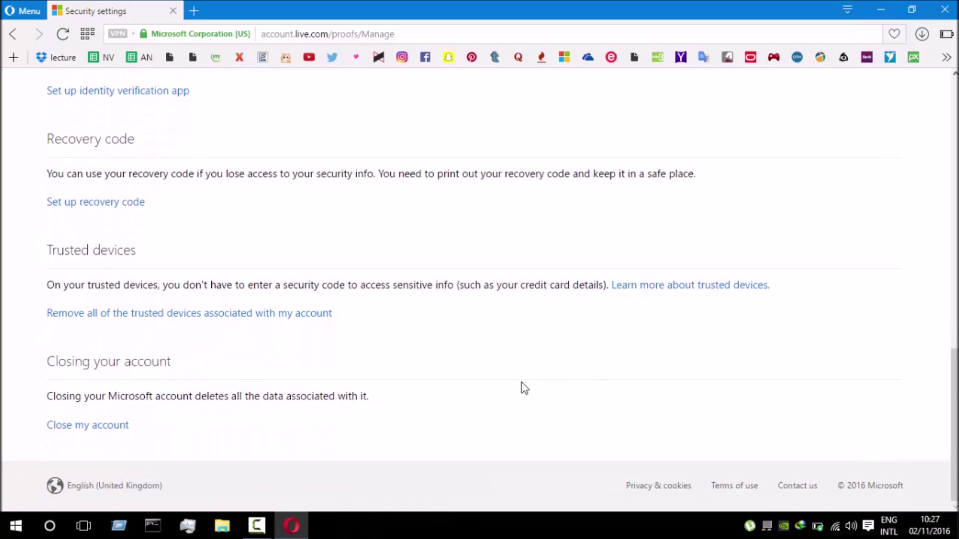
{"action": "left_click", "coordinate": [105, 427]}
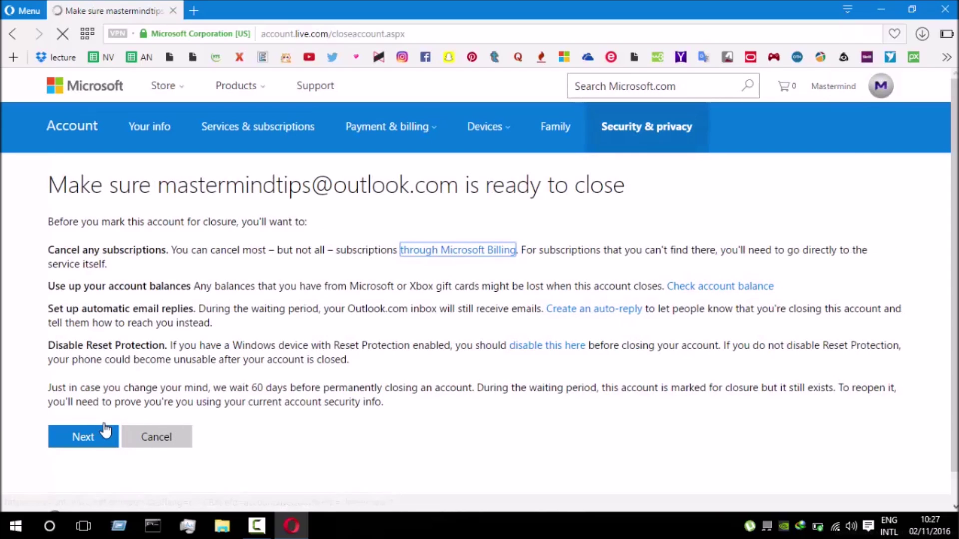
{"action": "left_click", "coordinate": [97, 442]}
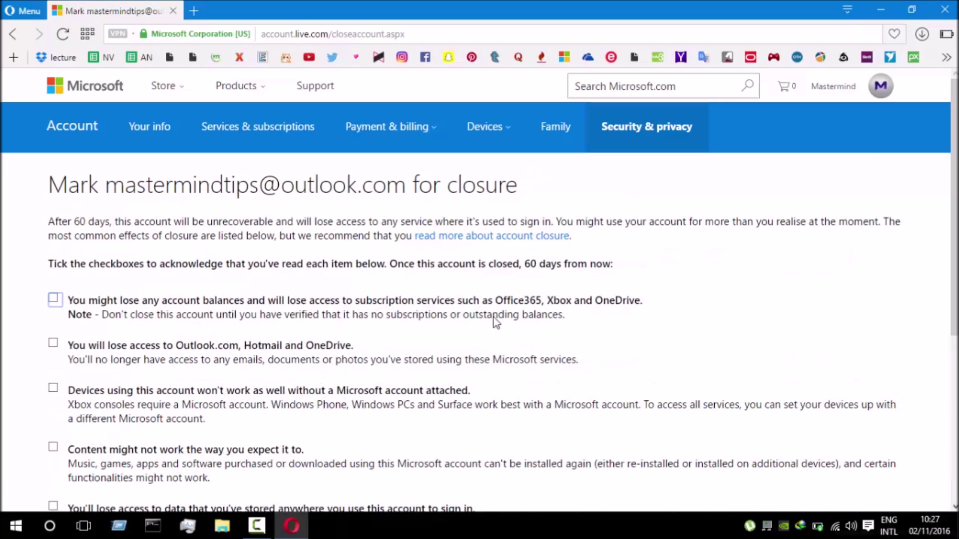
Tick all six closure-consequence checkboxes, from lost balances to Reset Protection devices.
{"action": "scroll", "coordinate": [849, 224], "scroll_direction": "down", "scroll_amount": 1}
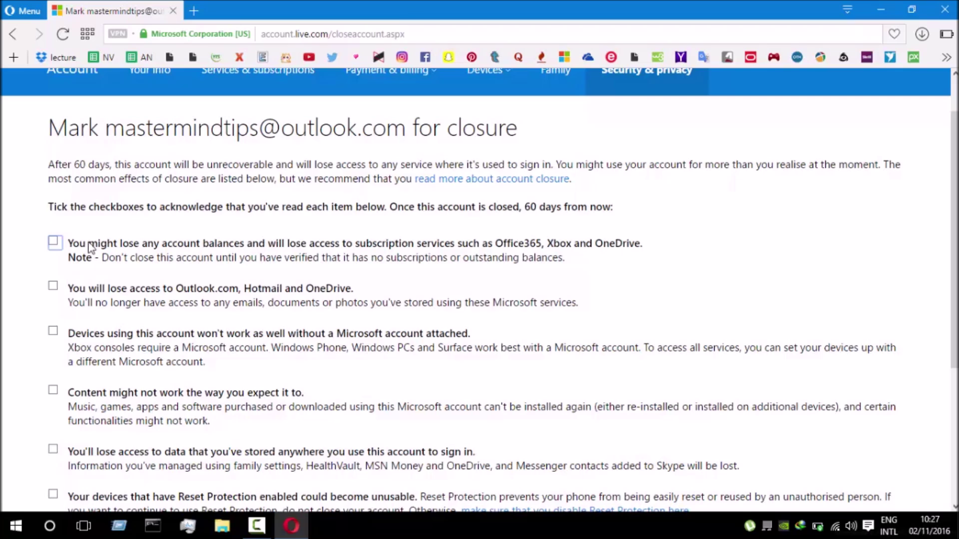
{"action": "left_click", "coordinate": [54, 245]}
{"action": "left_click", "coordinate": [55, 291]}
{"action": "left_click", "coordinate": [53, 333]}
{"action": "left_click", "coordinate": [53, 390]}
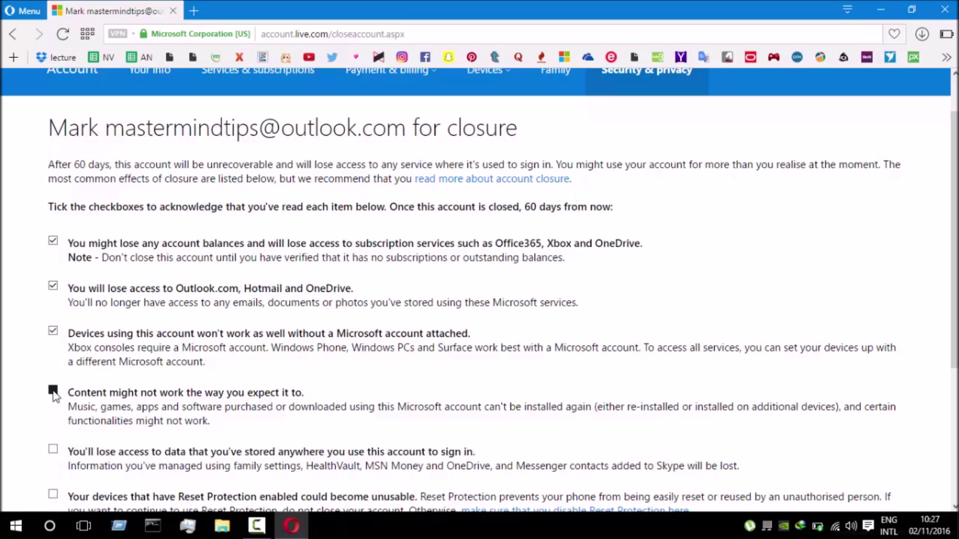
{"action": "left_click", "coordinate": [53, 450]}
{"action": "left_click", "coordinate": [54, 493]}
Select 'My reason isn't listed' as the reason and mark the account for closure.
{"action": "scroll", "coordinate": [954, 240], "scroll_direction": "down", "scroll_amount": 4}
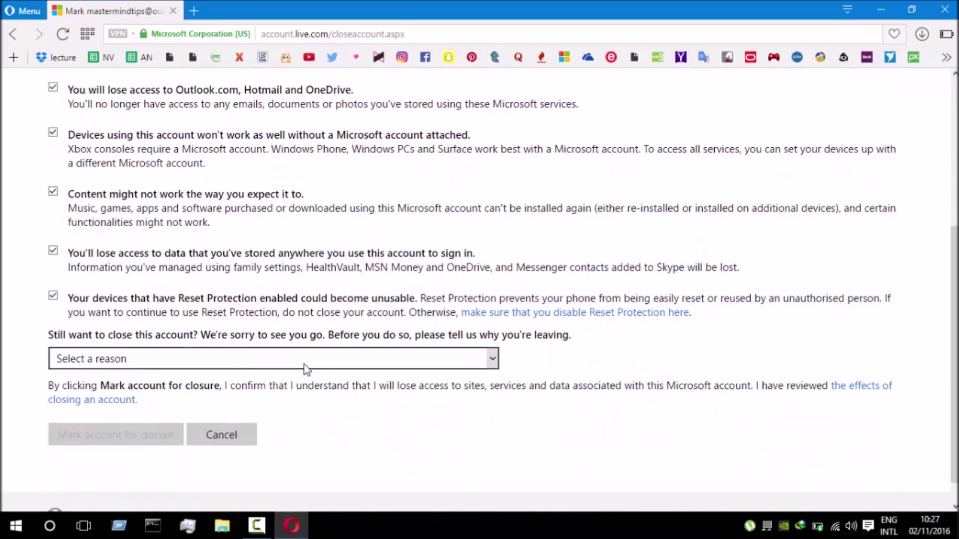
{"action": "left_click", "coordinate": [305, 364]}
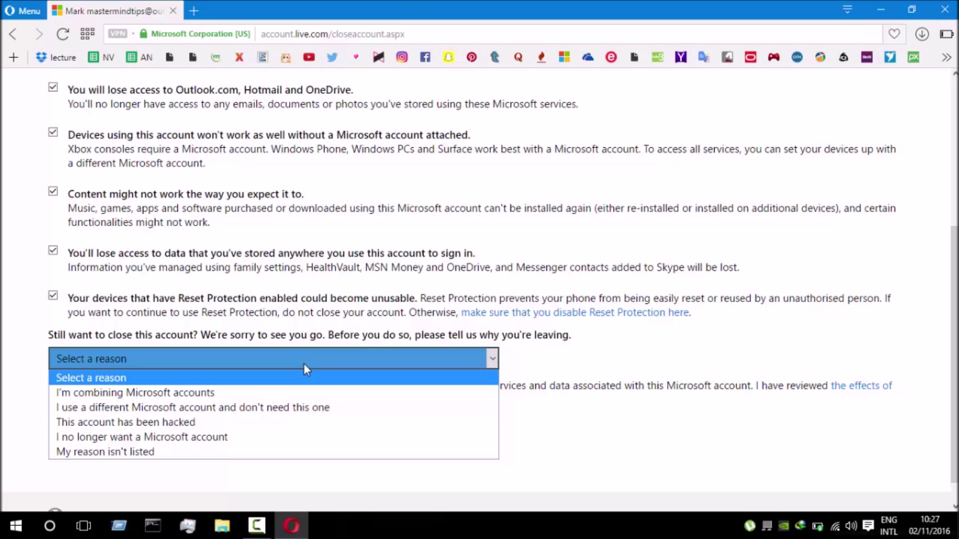
{"action": "left_click", "coordinate": [237, 454]}
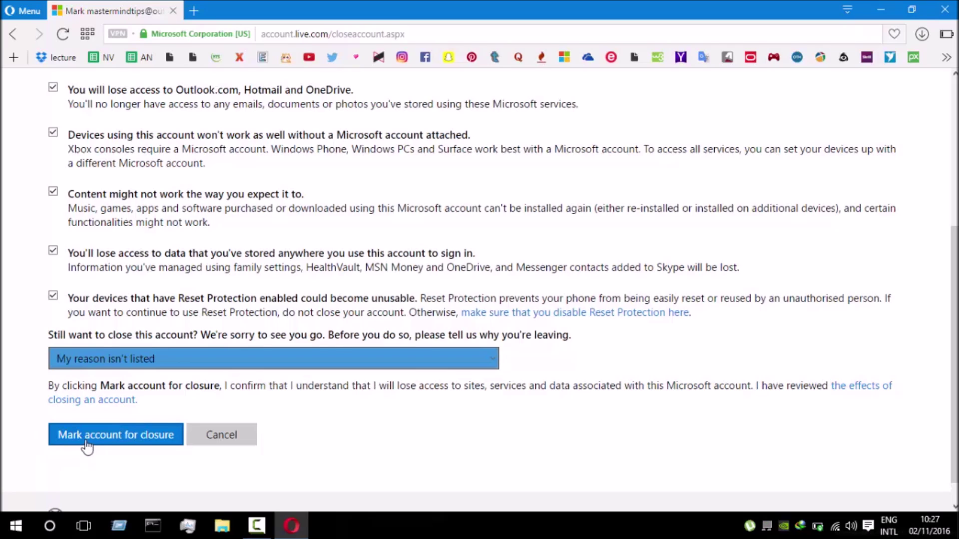
{"action": "left_click", "coordinate": [153, 449]}
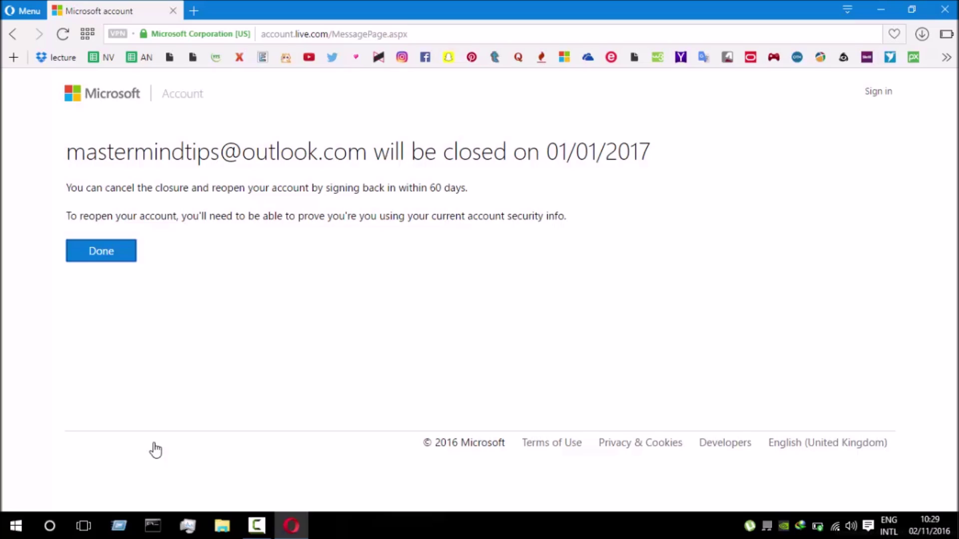
Dismiss the confirmation stating the account closes on 01/01/2017 with Done.
{"action": "left_click", "coordinate": [101, 256]}
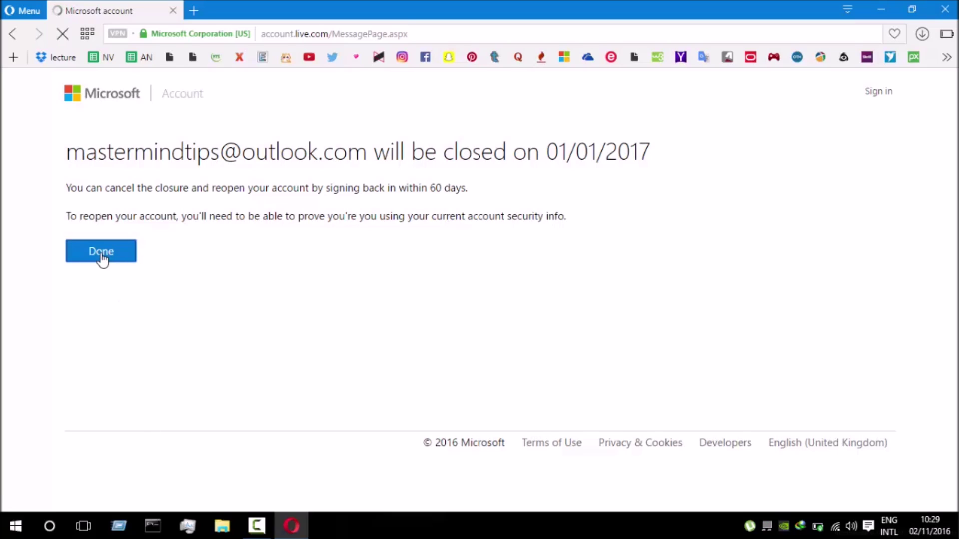